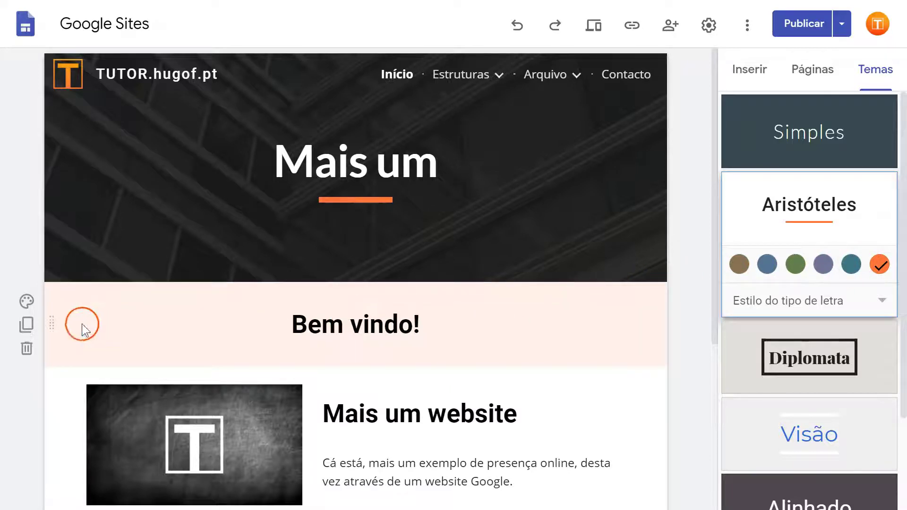
Open the section background choices for the "Bem vindo!" section to review the available emphasis and image options.
left_click(27, 302)
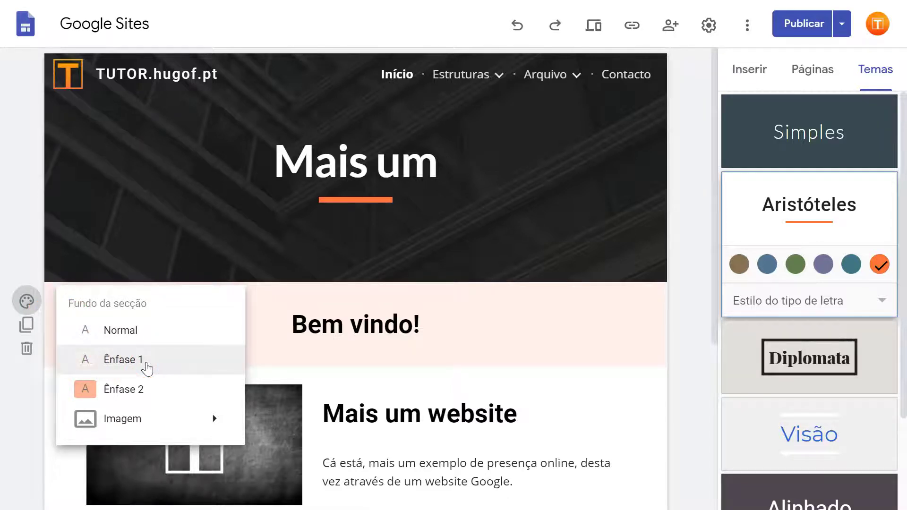
left_click(313, 330)
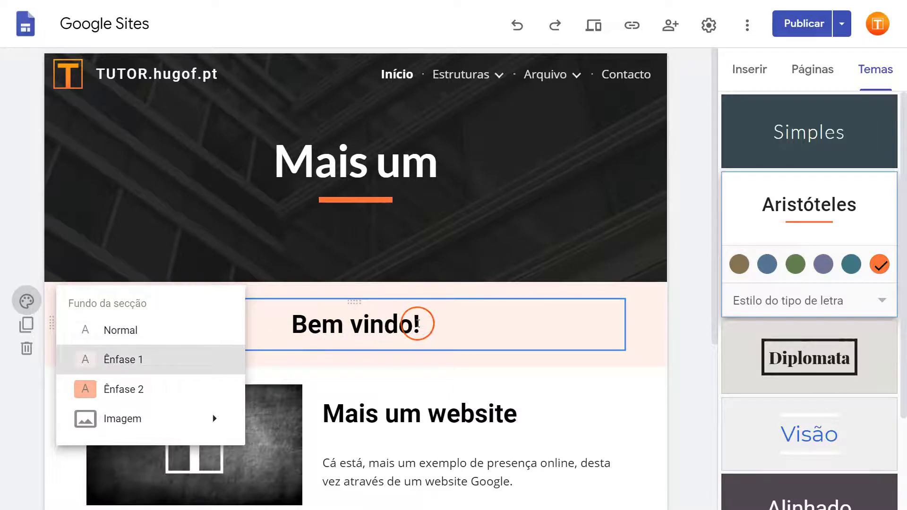
left_click_drag(418, 324, 473, 321)
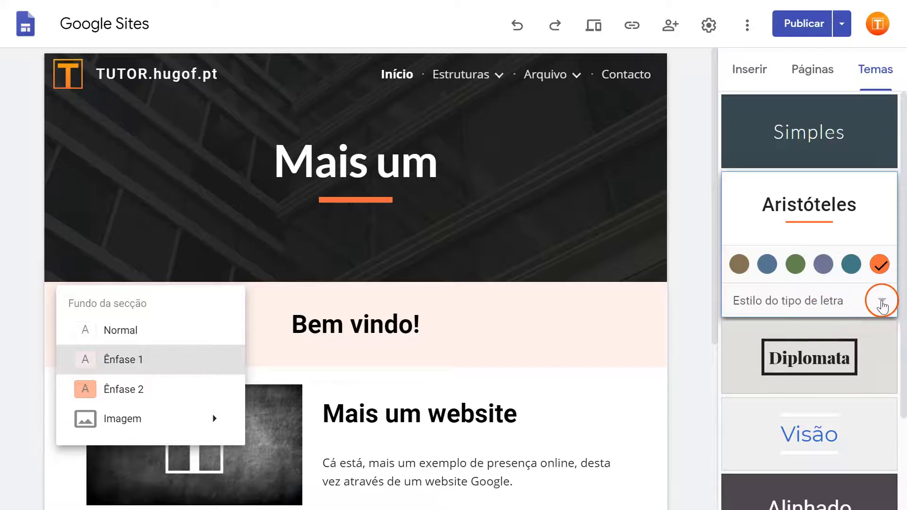
Review the font style choices offered for the Aristóteles theme.
left_click(879, 302)
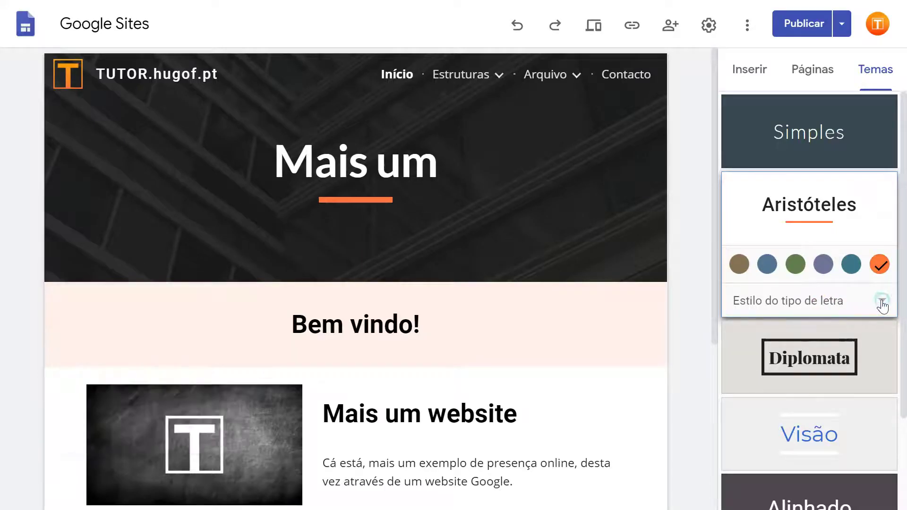
left_click_drag(863, 303, 771, 343)
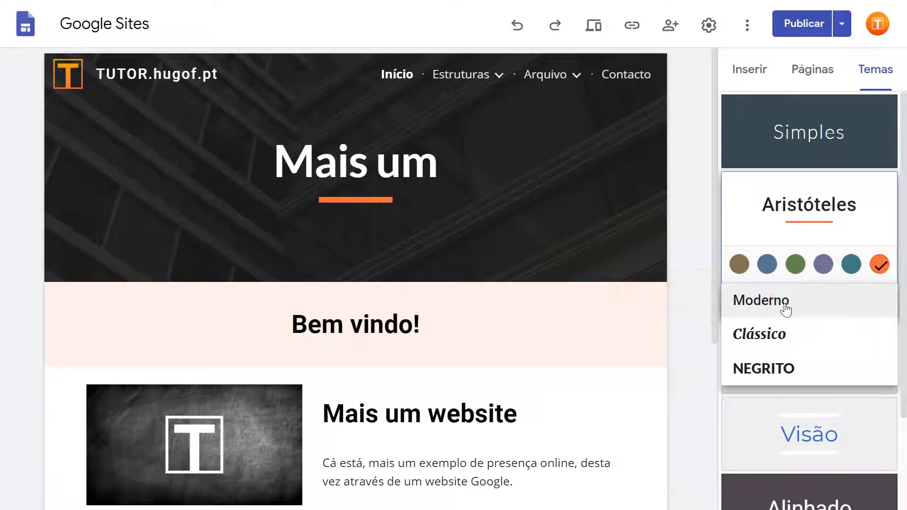
left_click(788, 311)
left_click(789, 312)
left_click(791, 332)
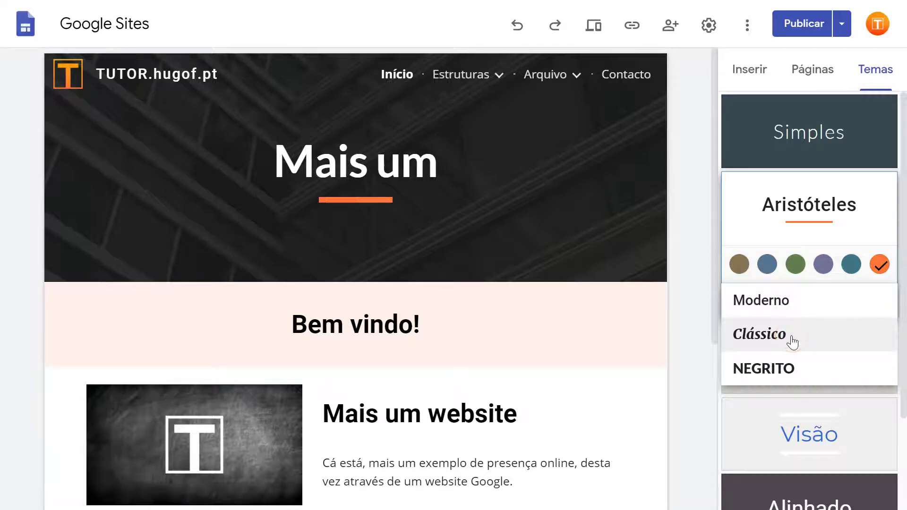
left_click(798, 374)
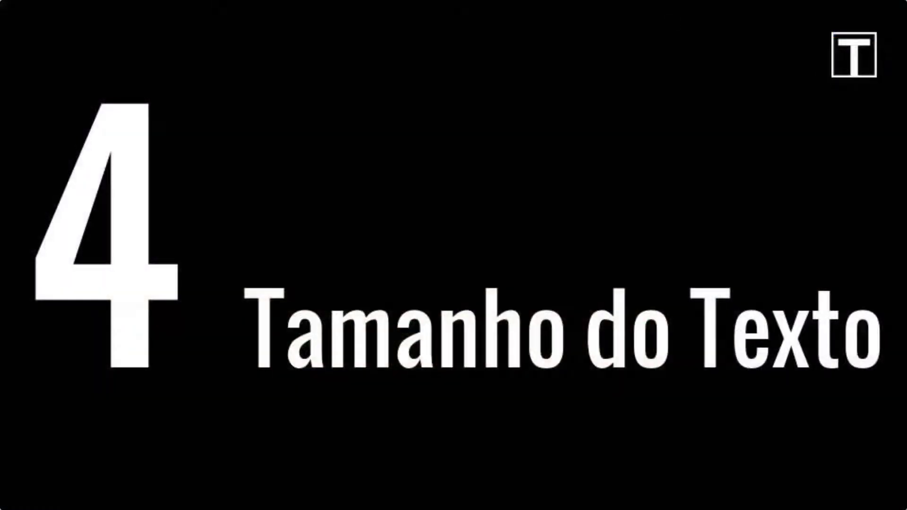
Review the text style choices for the paragraph beneath the "Mais um website" heading.
left_click(491, 470)
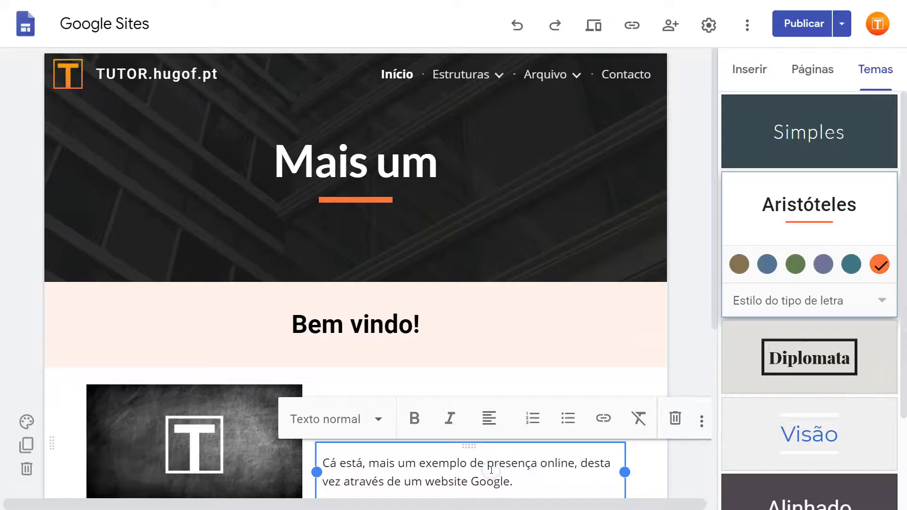
scroll(491, 470, "down", 2)
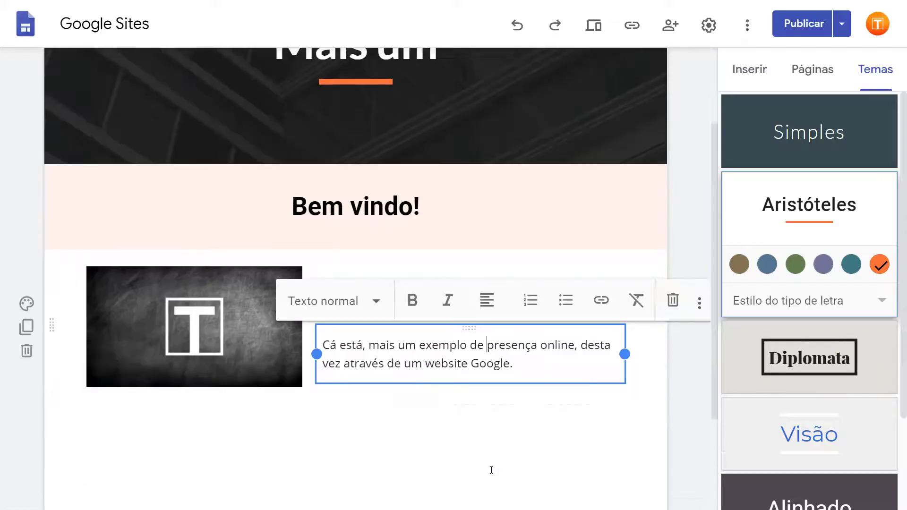
left_click(377, 303)
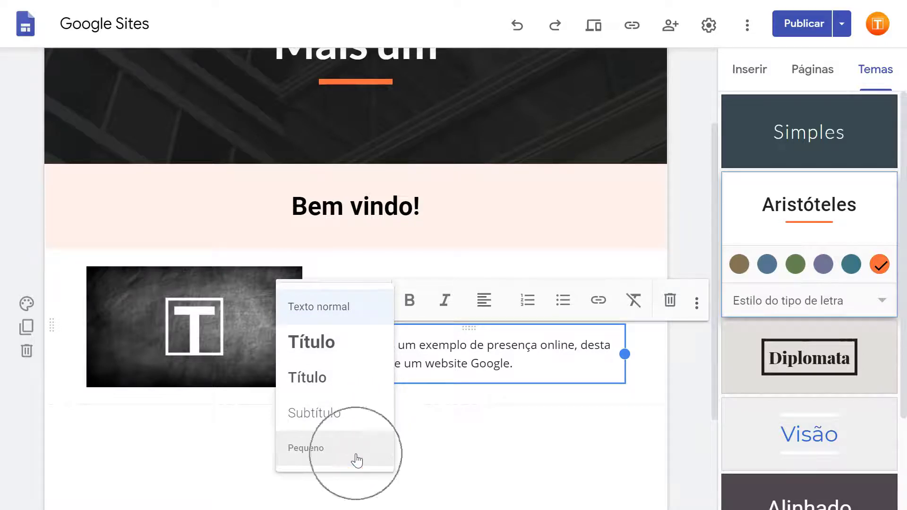
left_click(341, 353)
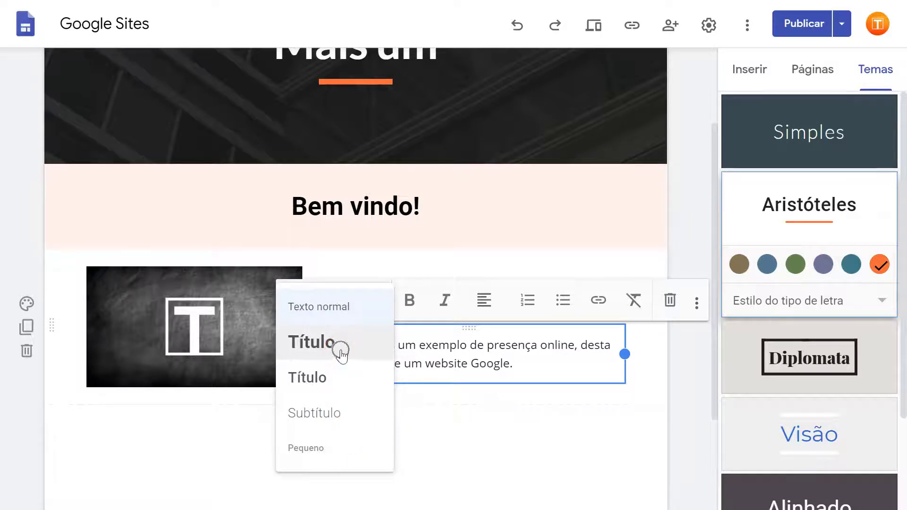
left_click(341, 355)
left_click(341, 357)
left_click_drag(340, 338, 349, 314)
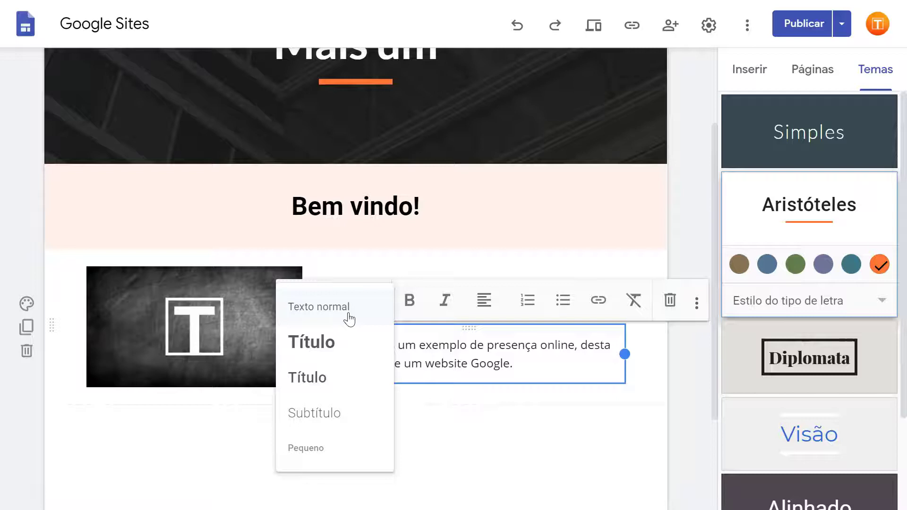
left_click_drag(349, 320, 692, 406)
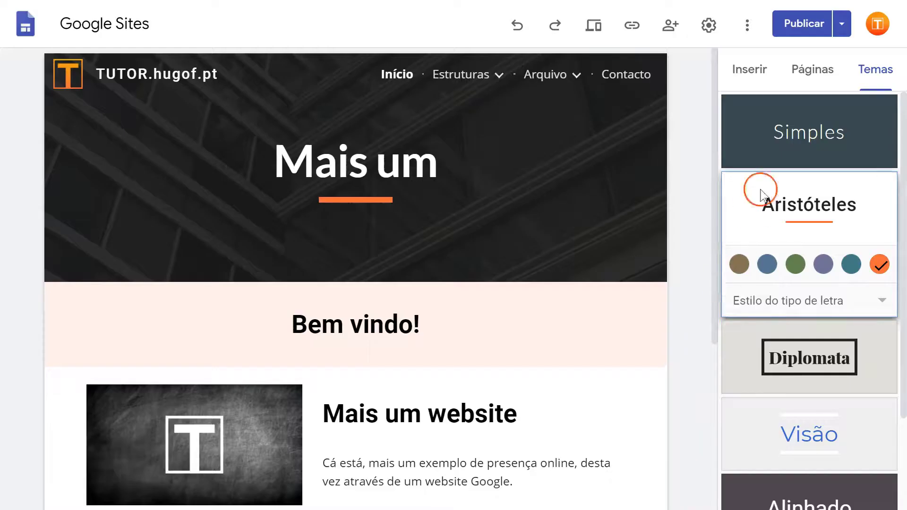
Show the site's page list and expand Estruturas and Arquivo to view their subpages.
left_click(809, 70)
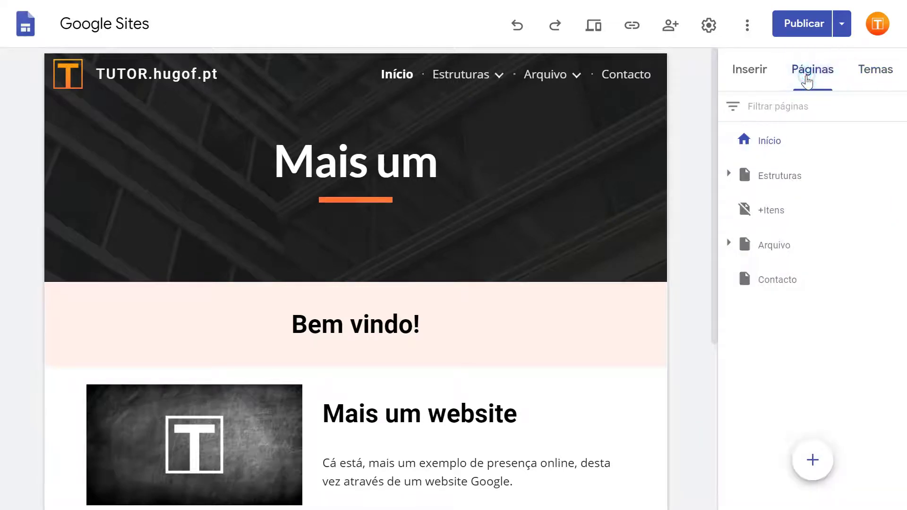
left_click(728, 175)
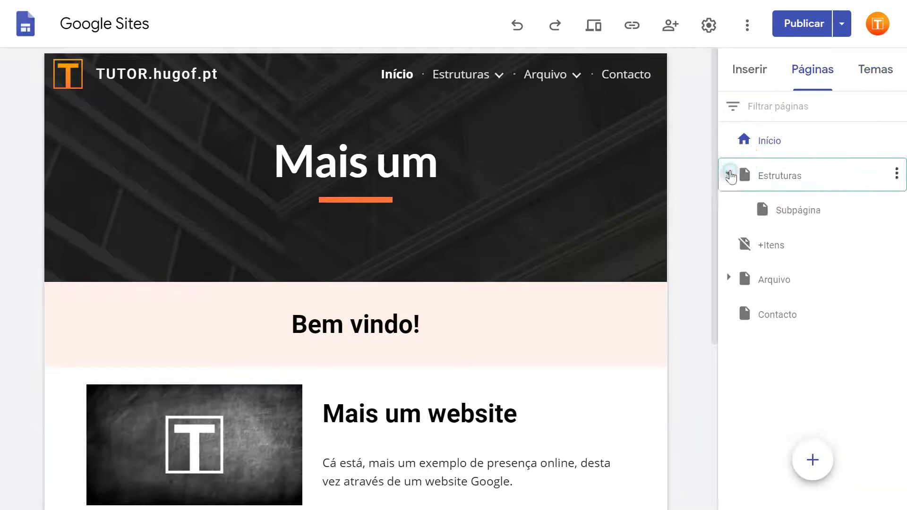
left_click(728, 279)
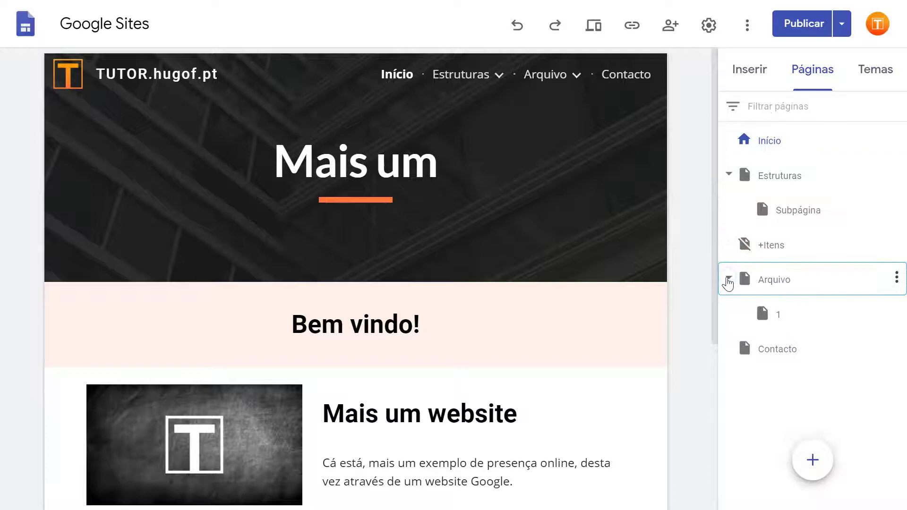
Check the Estruturas and Arquivo submenus in the site's navigation bar.
left_click(577, 76)
left_click(497, 76)
left_click(577, 76)
left_click(490, 78)
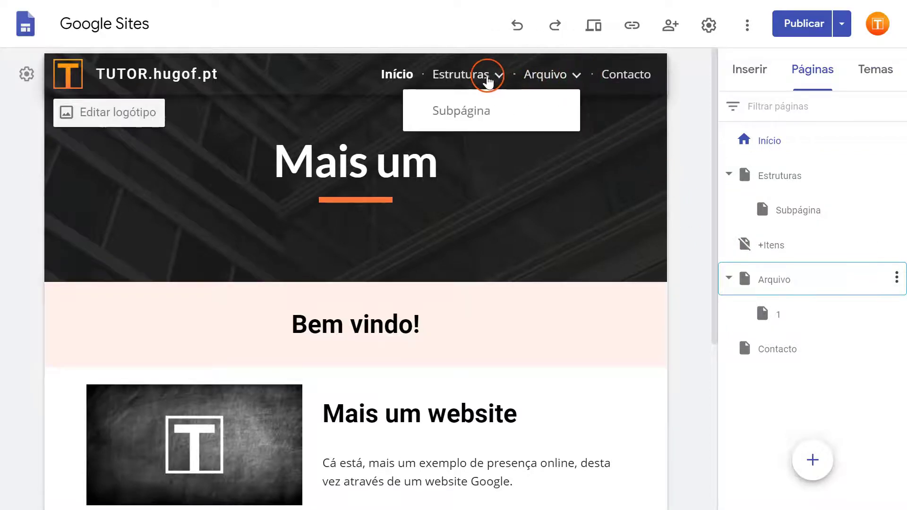
left_click(576, 76)
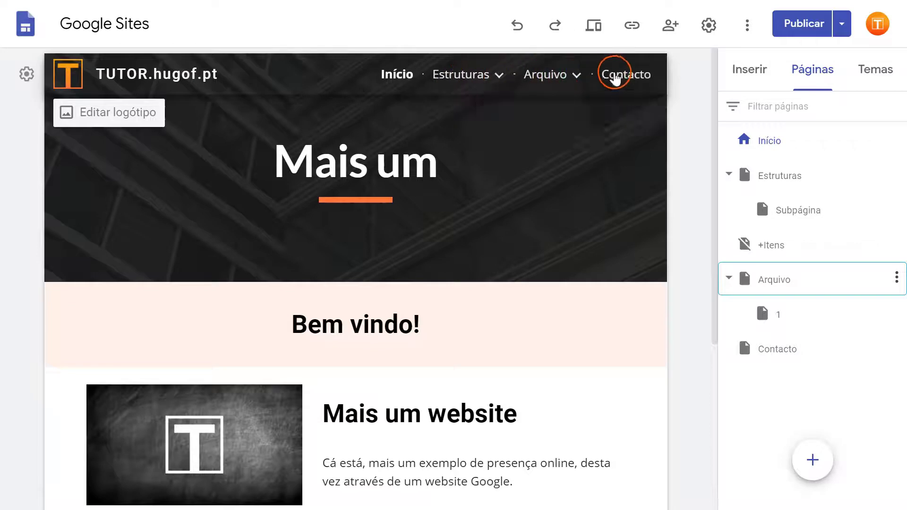
left_click(575, 76)
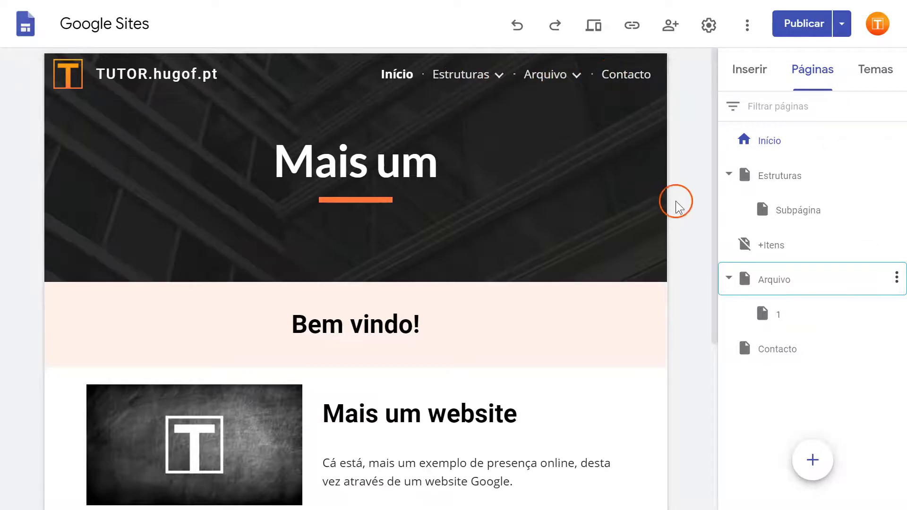
Browse the site's other pages, including Contacto, Arquivo and +Itens, and return to the Início page.
left_click(802, 213)
left_click(789, 182)
left_click(791, 243)
left_click(782, 282)
left_click(780, 314)
left_click(778, 348)
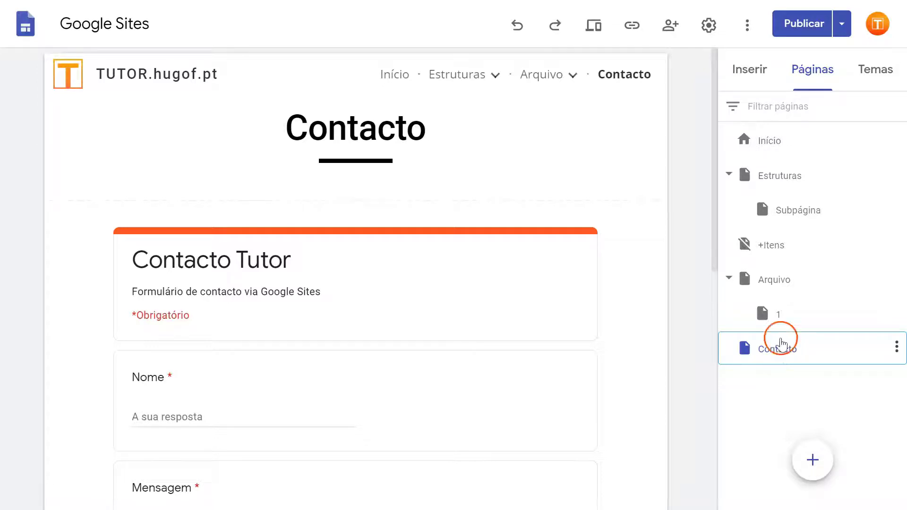
left_click(778, 312)
left_click(777, 283)
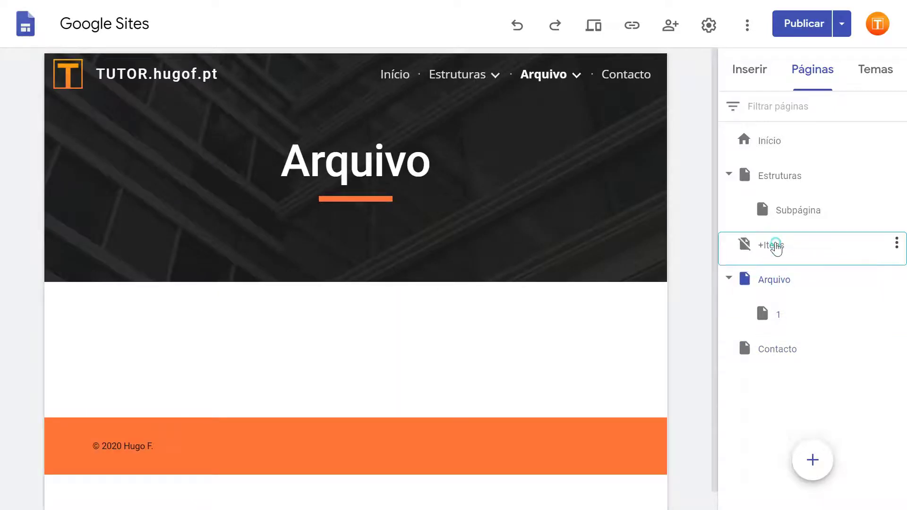
left_click(776, 245)
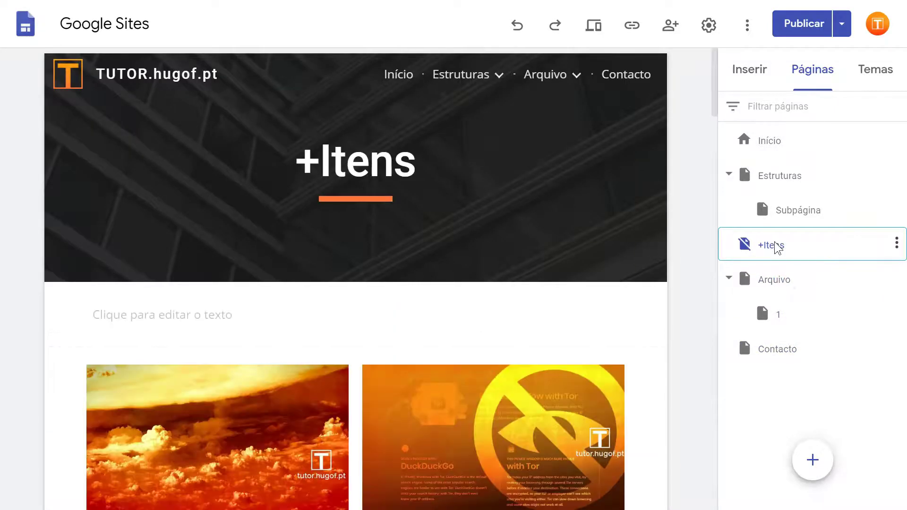
left_click(772, 145)
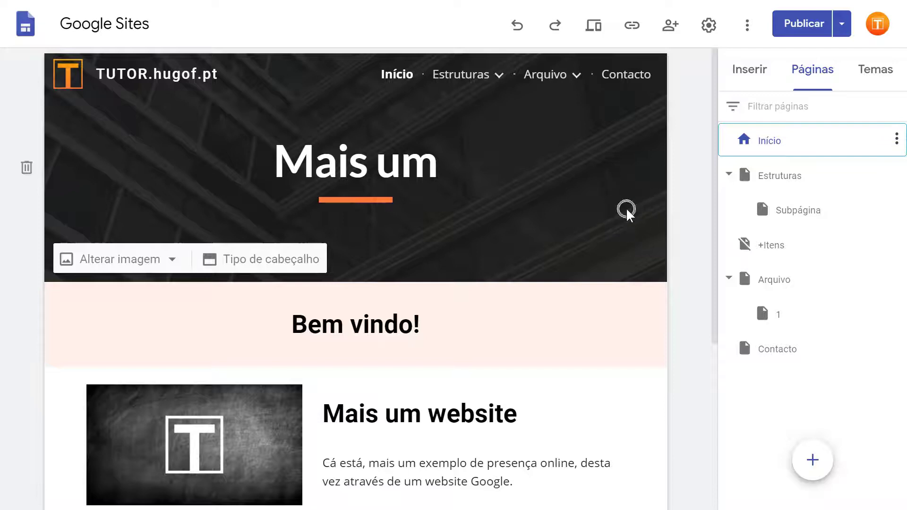
left_click(630, 216)
left_click(629, 215)
left_click(630, 216)
left_click(629, 216)
left_click(629, 215)
left_click(689, 200)
mouse_move(713, 198)
left_mouse_down()
mouse_move(713, 300)
mouse_move(728, 194)
left_mouse_up()
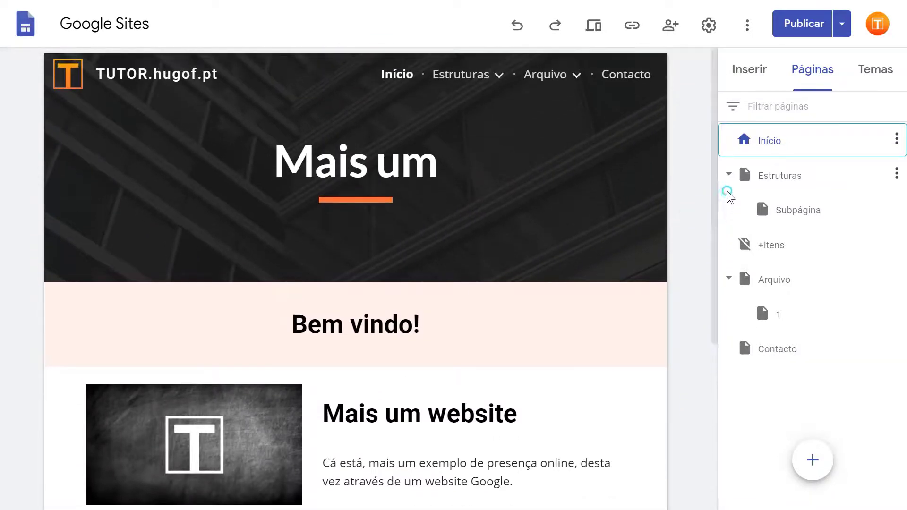
left_click(402, 83)
left_click(402, 82)
left_click(401, 82)
left_click(402, 83)
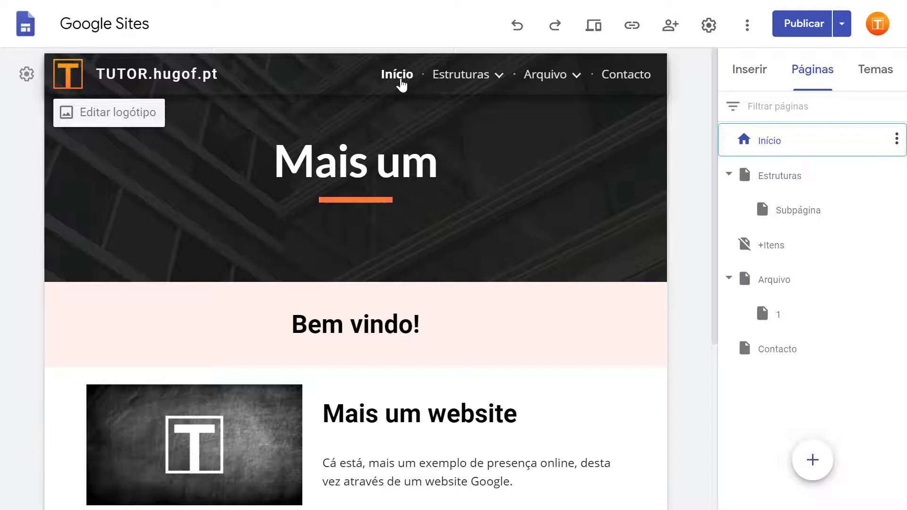
Try the Apenas título header type on the Início page, and set the header type to Capa.
left_click(235, 162)
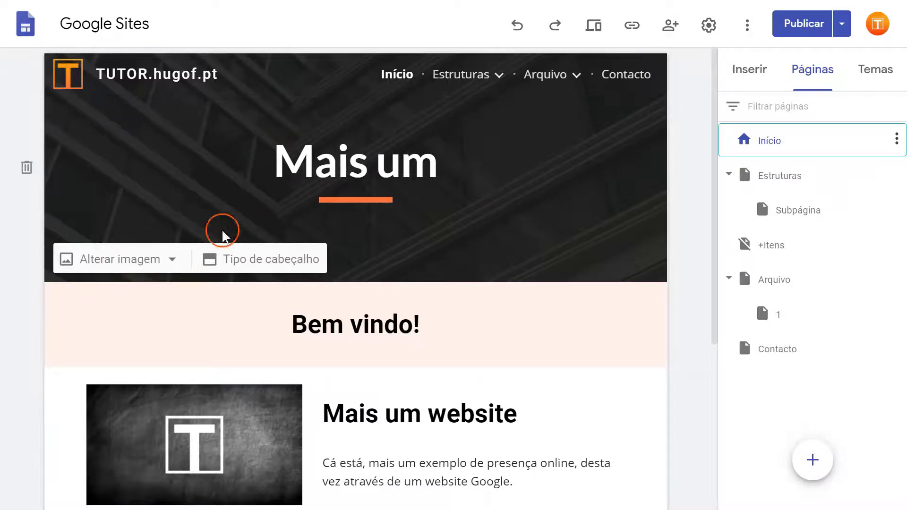
left_click(240, 260)
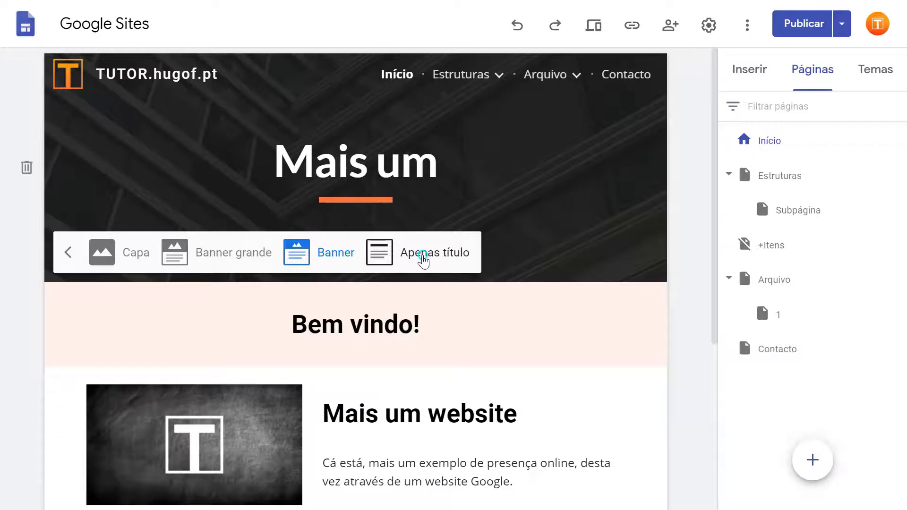
left_click(423, 258)
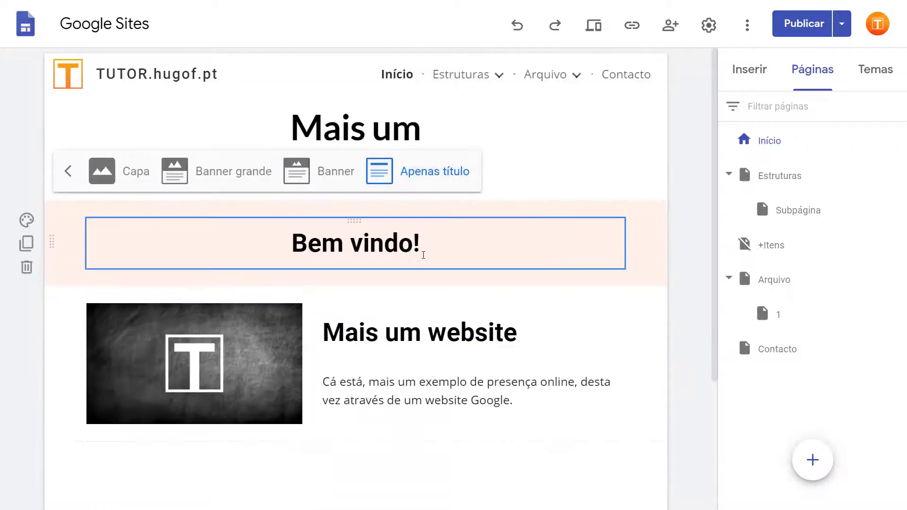
left_click(149, 172)
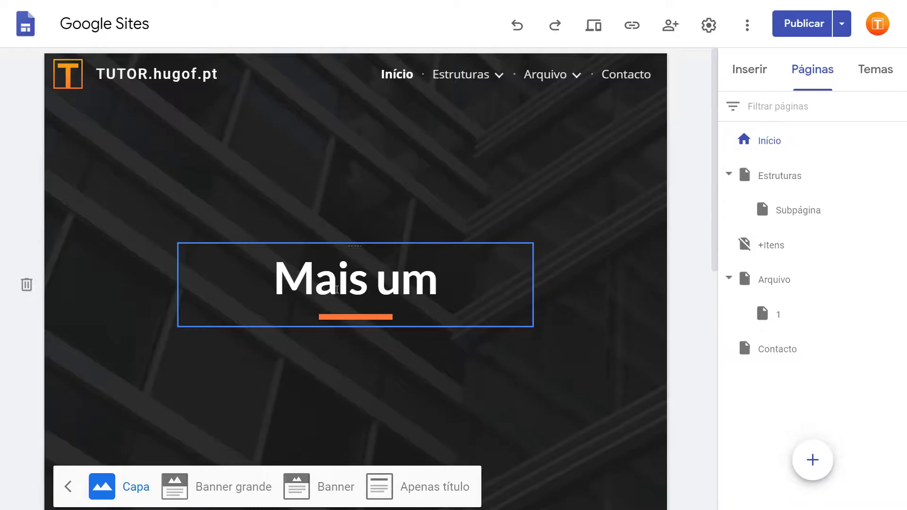
left_click(750, 270)
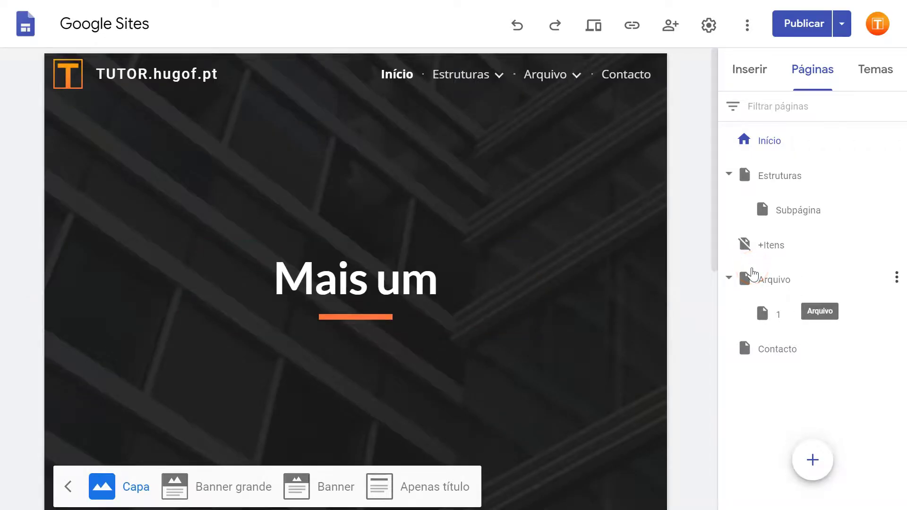
left_click(752, 274)
left_click(751, 274)
left_click(752, 273)
left_click(752, 274)
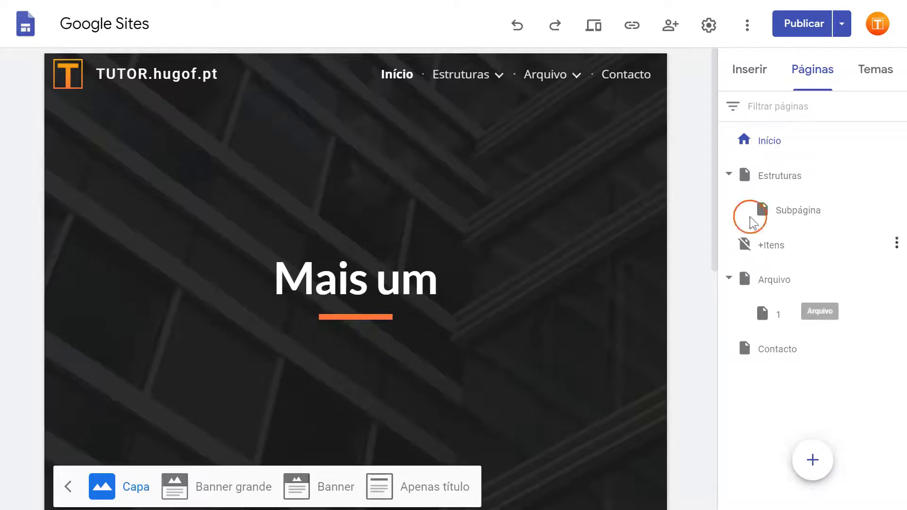
Duplicate the site as "Cópia de Google Sites" in O meu disco, without sharing it with the same editors.
left_click(748, 27)
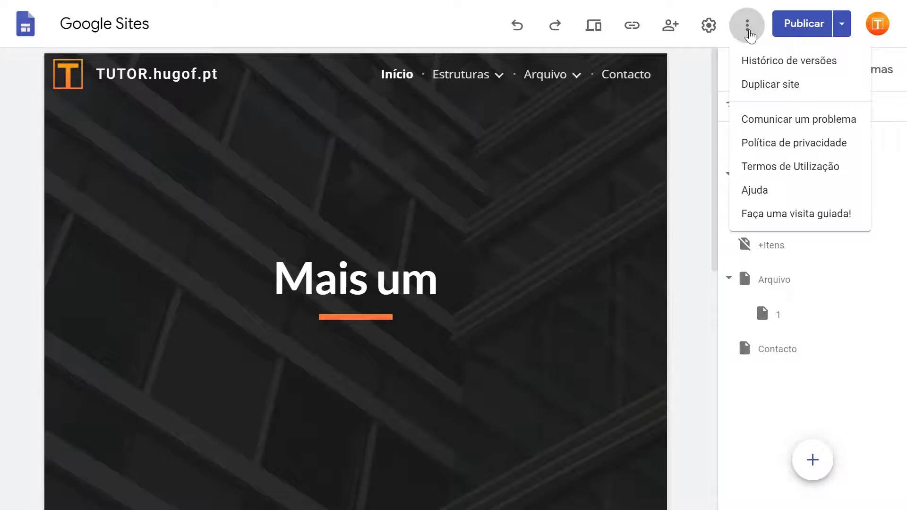
left_click(769, 86)
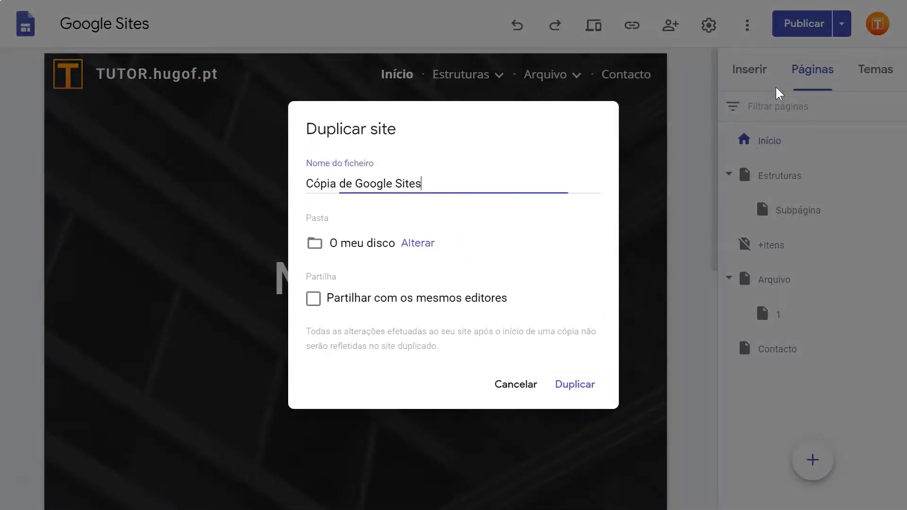
left_click(627, 111)
left_click(429, 180)
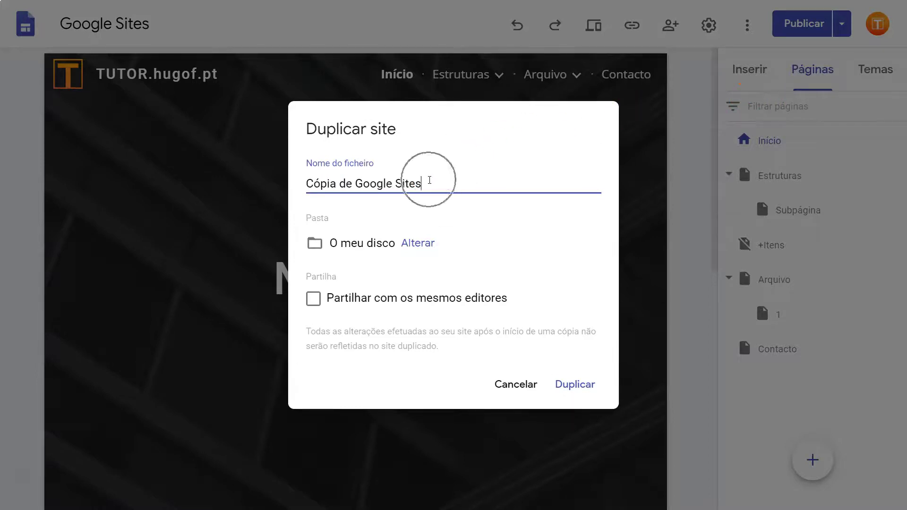
left_click(576, 389)
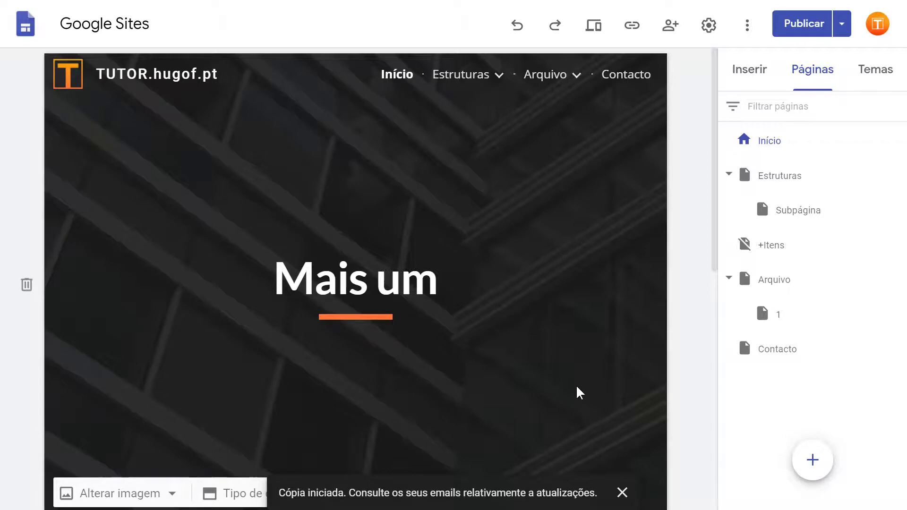
Open the duplicated site Cópia de Google Sites from the recent sites to check it, and reopen the original Google Sites site.
left_click(25, 29)
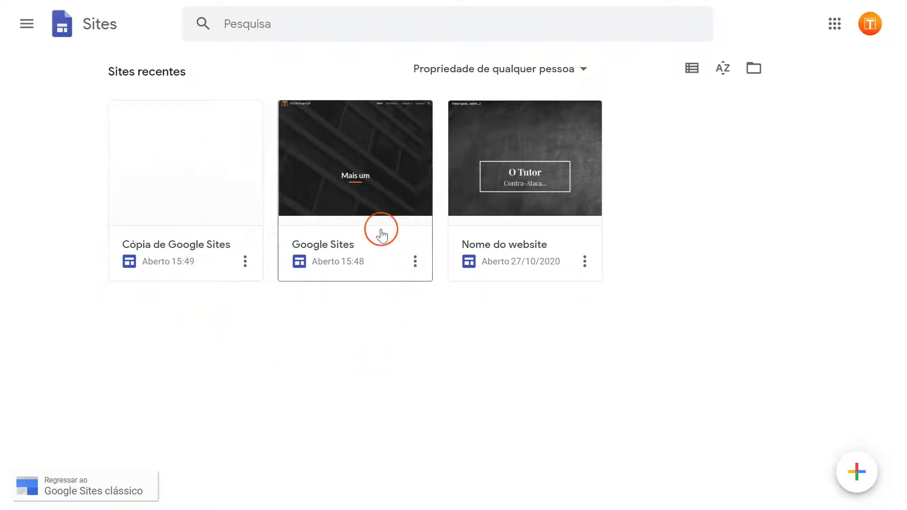
left_click(200, 150)
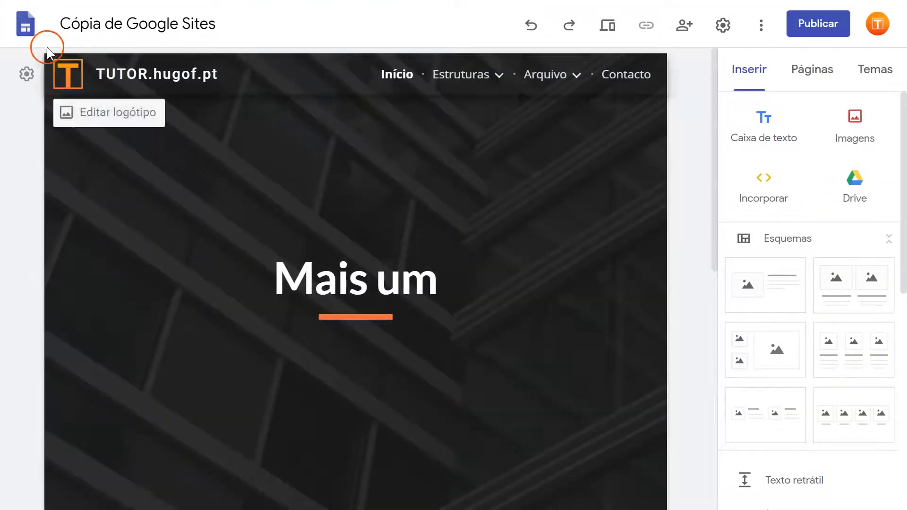
left_click(25, 30)
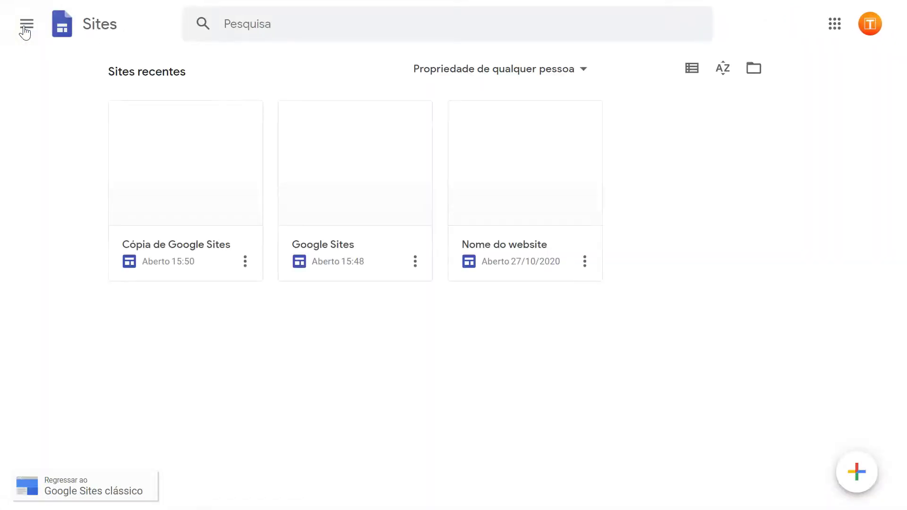
left_click(62, 26)
left_click(330, 158)
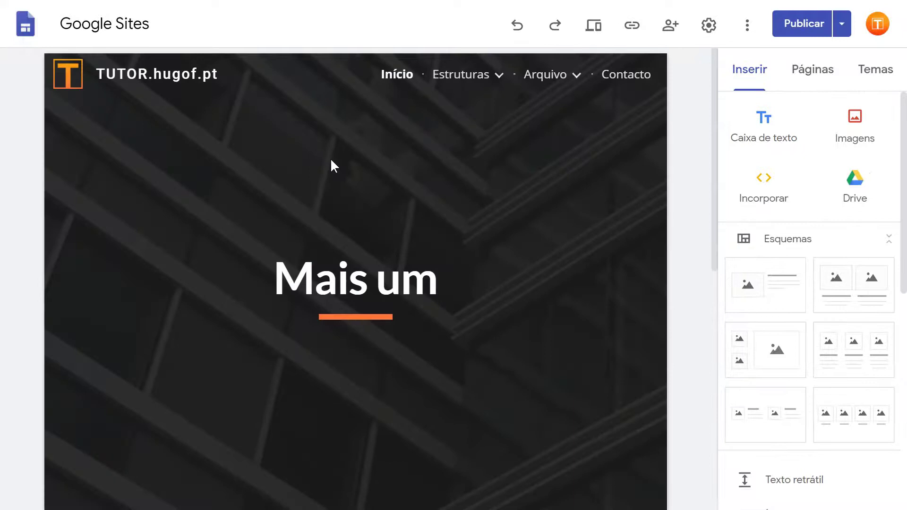
left_click(500, 119)
left_click(519, 28)
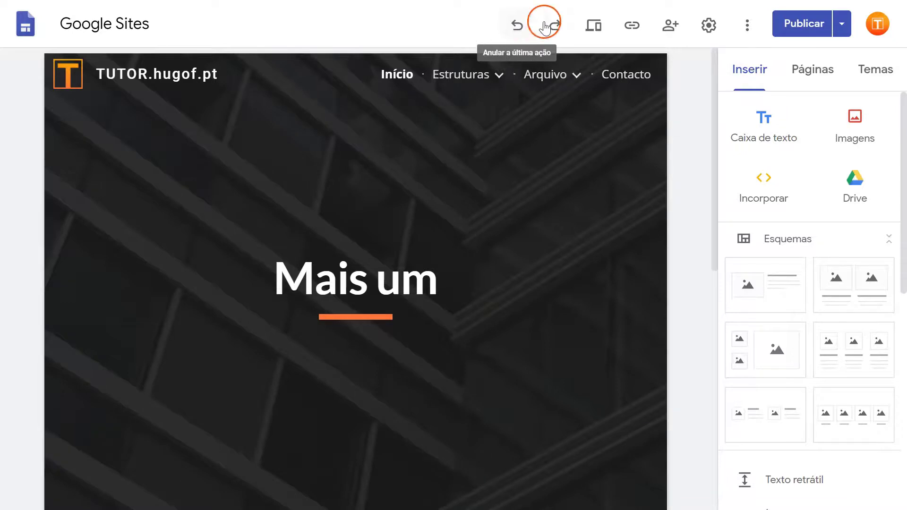
left_click(747, 24)
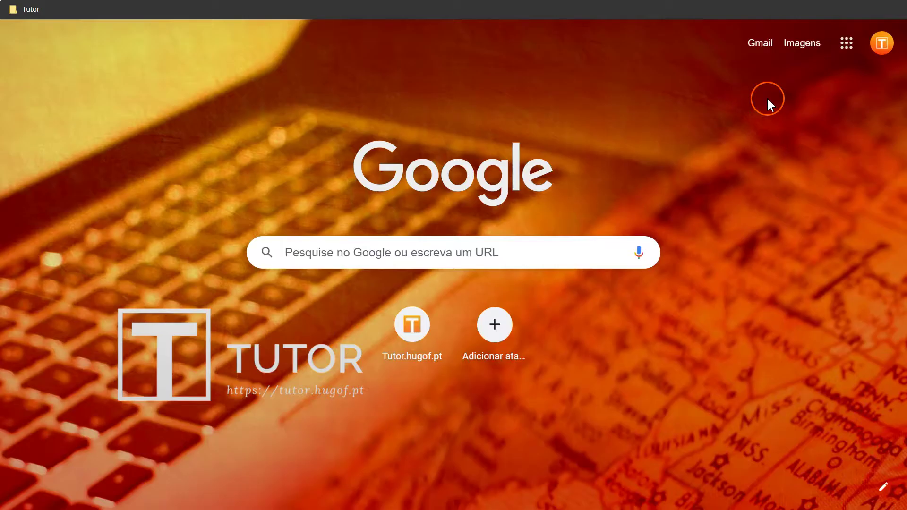
Switch to Google Slides from the Google apps and create a new blank presentation.
left_click(846, 45)
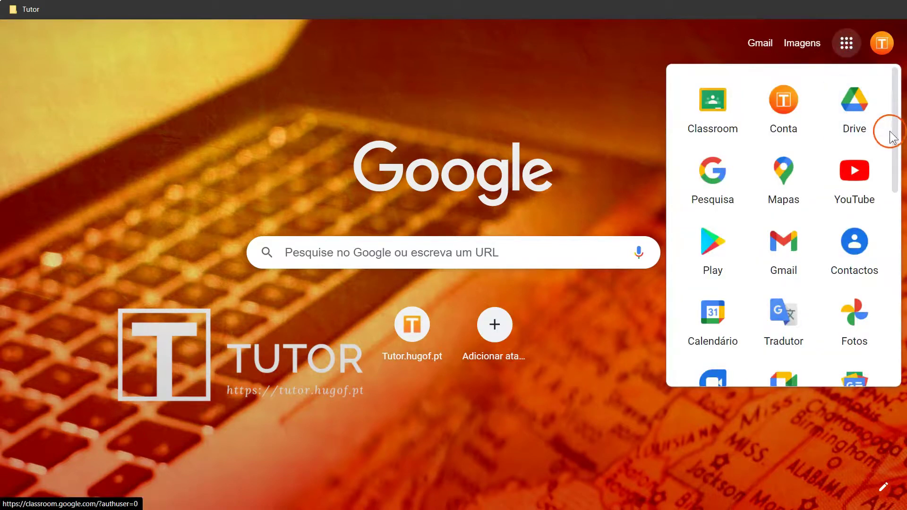
scroll(888, 198, "down", 5)
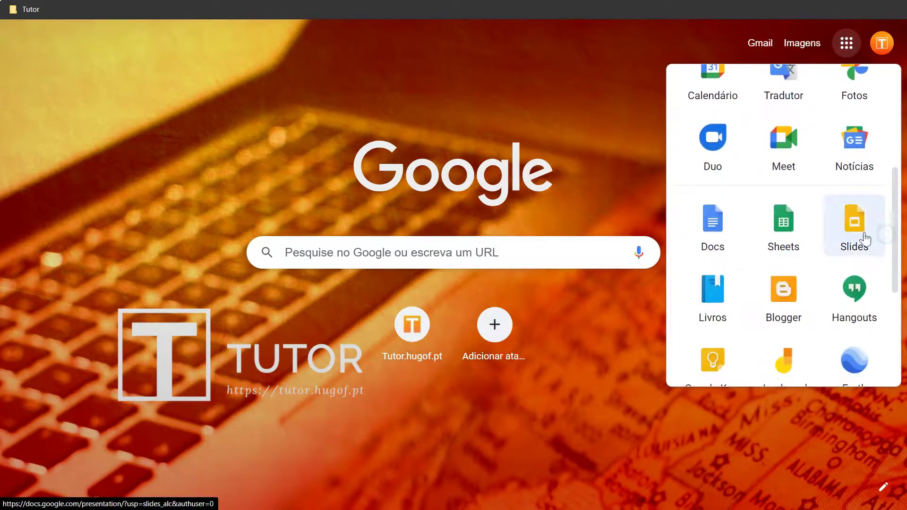
left_click(864, 236)
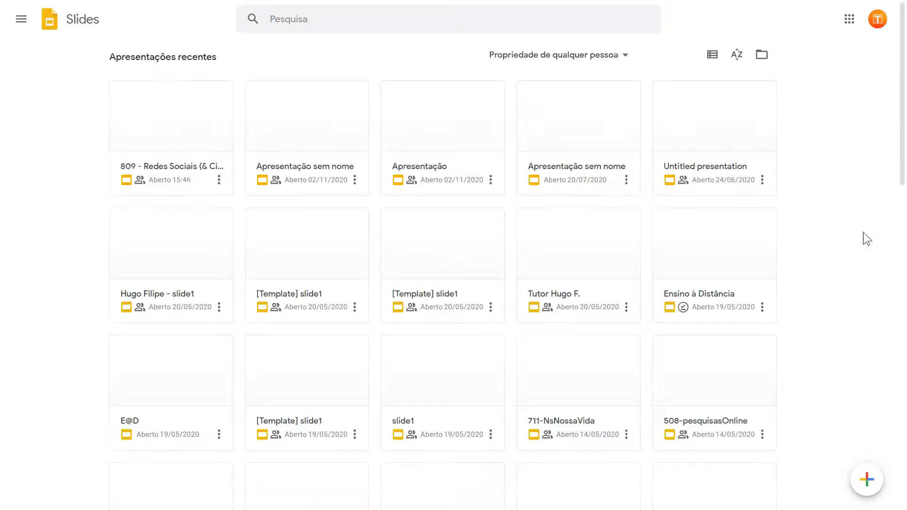
left_click(866, 479)
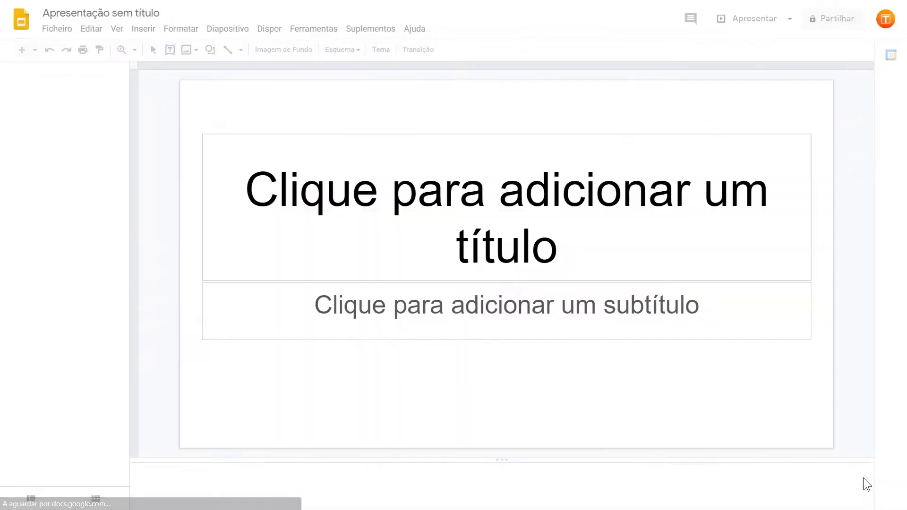
Name the presentation "Planeamento do Website" and apply the Escuro simples theme.
left_click(126, 14)
key("BackSpace")
type("Planeamento do Website")
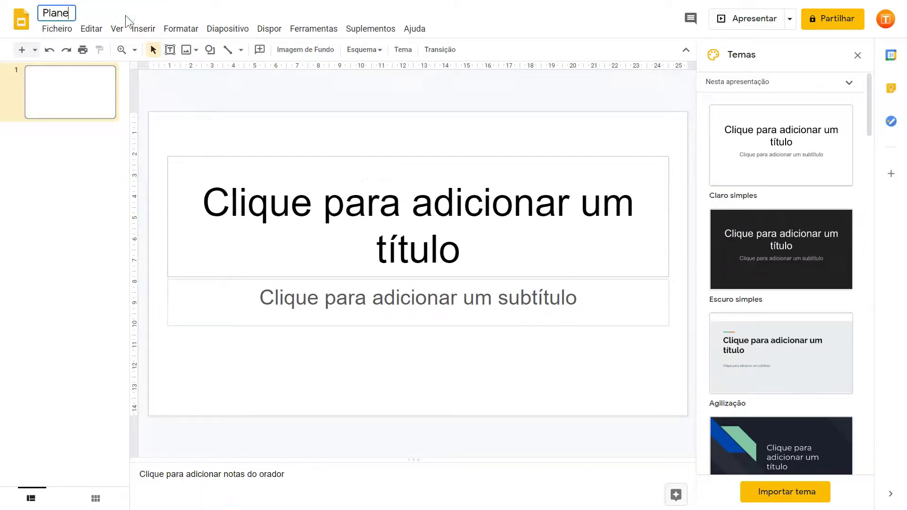
left_click(87, 80)
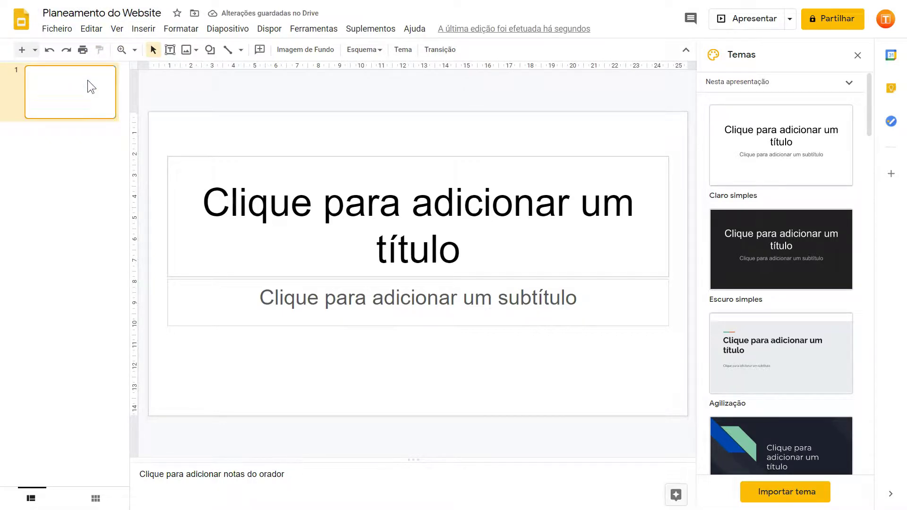
left_click(755, 254)
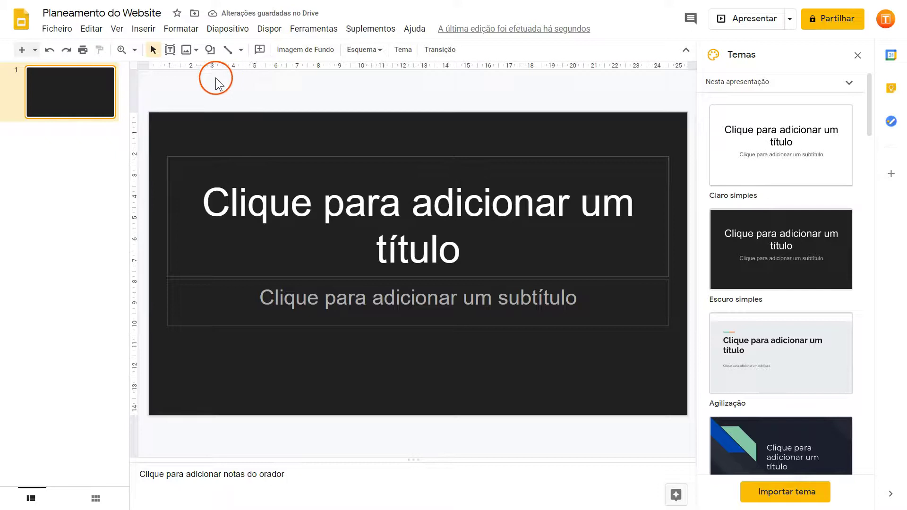
Open the file commands of the Planeamento do Website presentation.
left_click(57, 30)
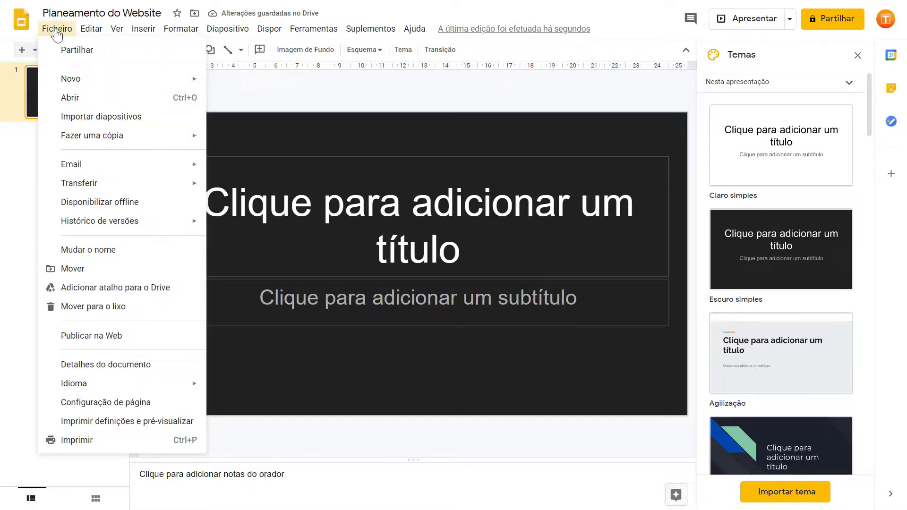